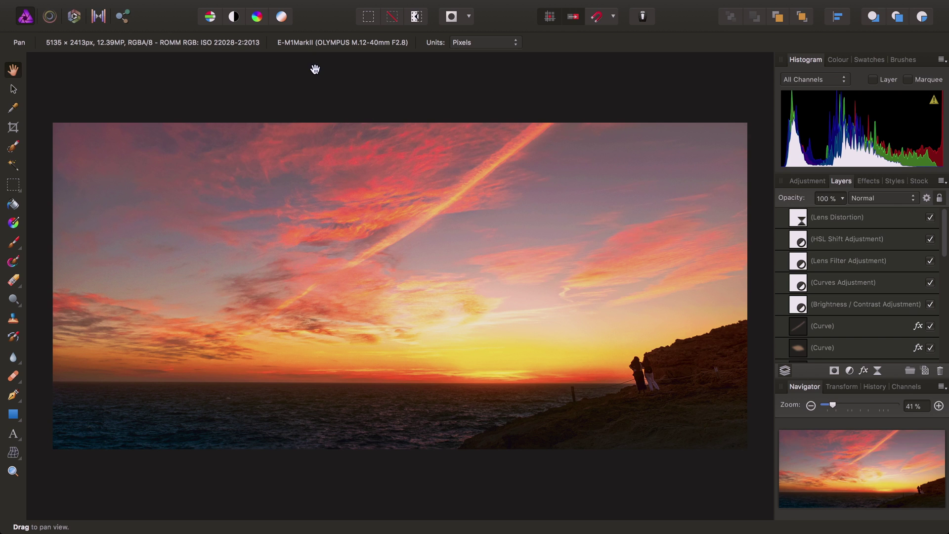
Set Affinity Photo Beta's User Interface preference UI Style to Light
click(90, 6)
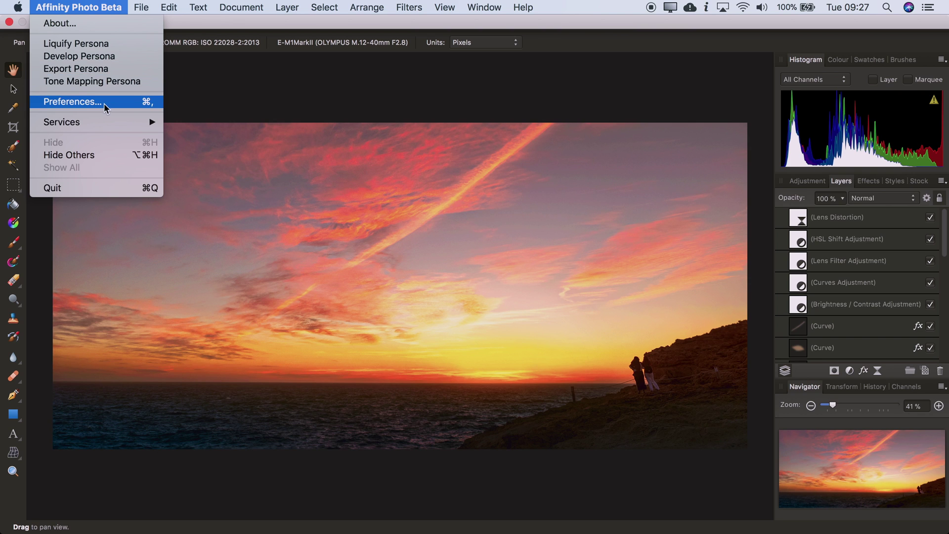
click(103, 104)
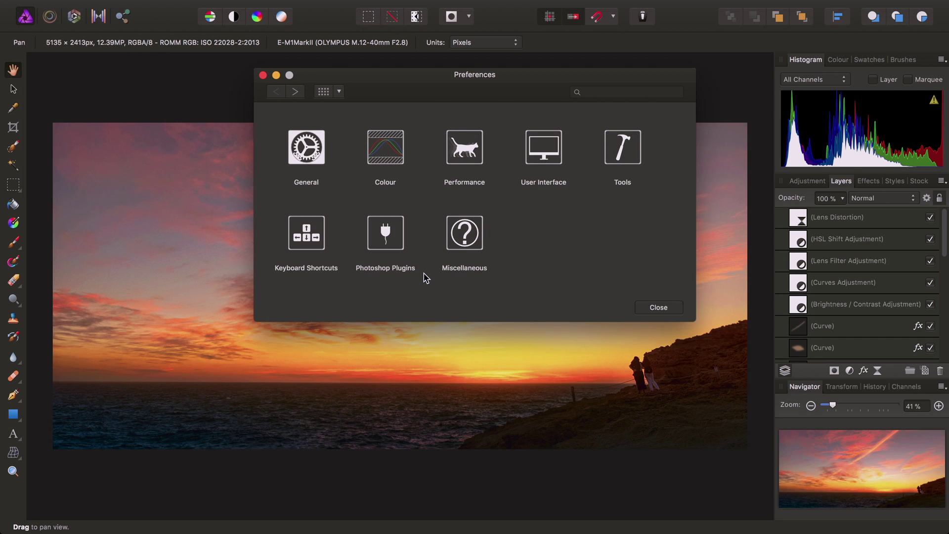
click(543, 149)
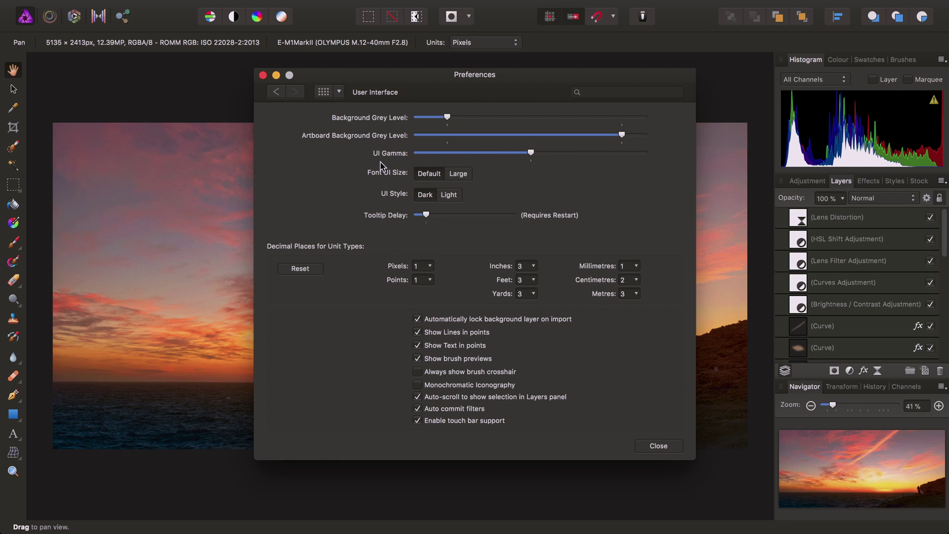
click(450, 195)
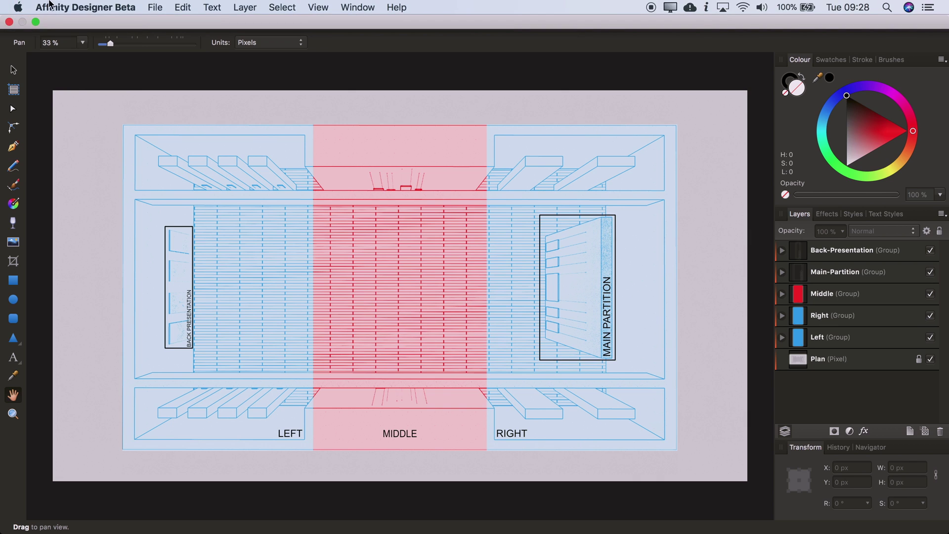
Set Affinity Designer Beta's User Interface preference UI Style to Light
click(66, 6)
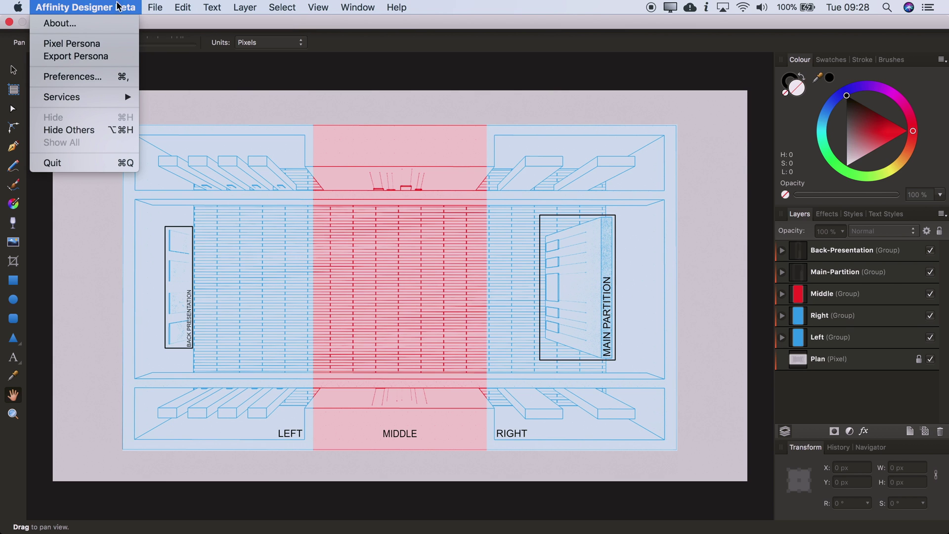
click(110, 77)
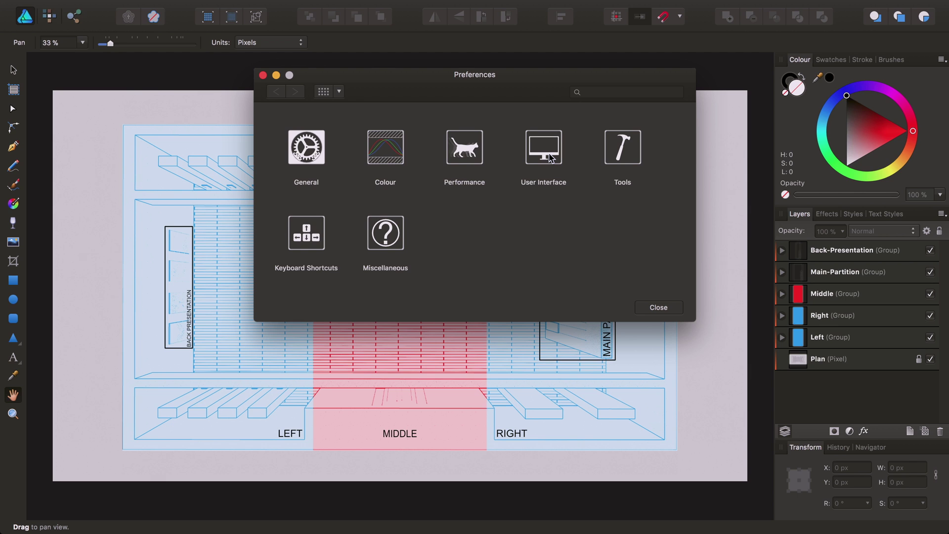
click(550, 158)
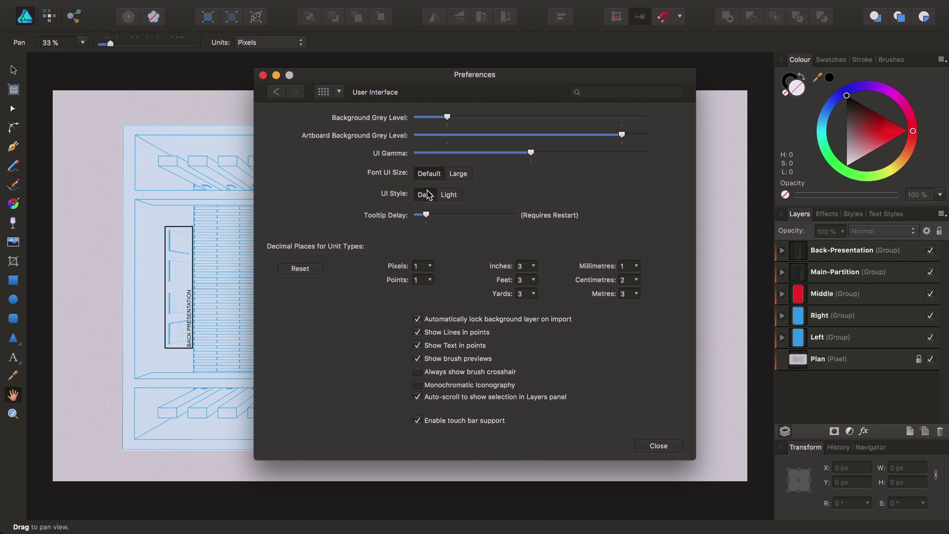
click(451, 196)
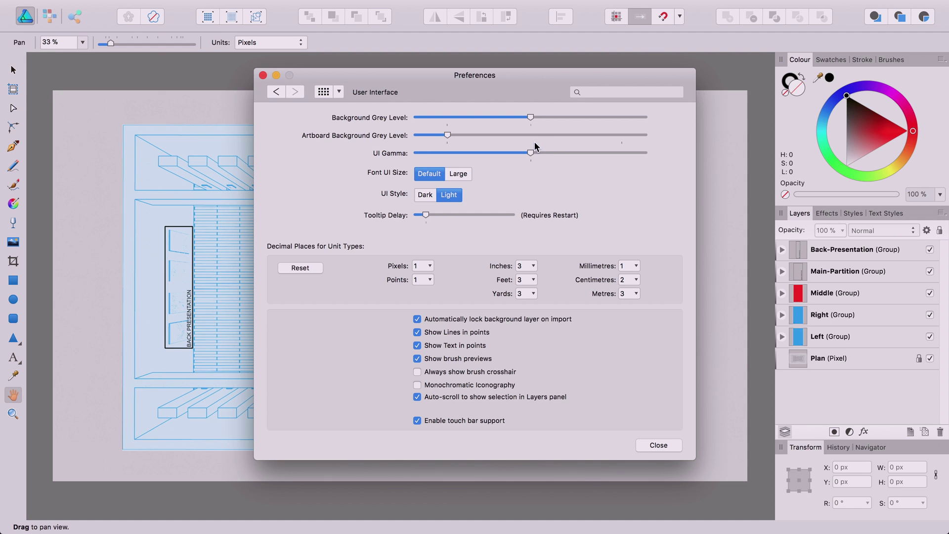
mouse_move(531, 119)
mouse_down()
mouse_move(469, 124)
mouse_move(535, 128)
mouse_move(448, 155)
mouse_move(597, 153)
mouse_move(531, 154)
mouse_up()
click(431, 385)
click(446, 386)
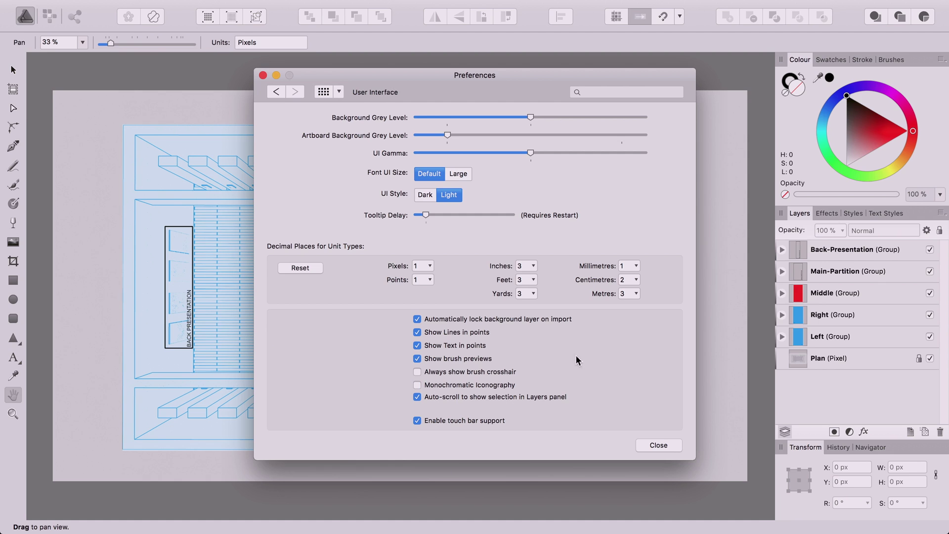